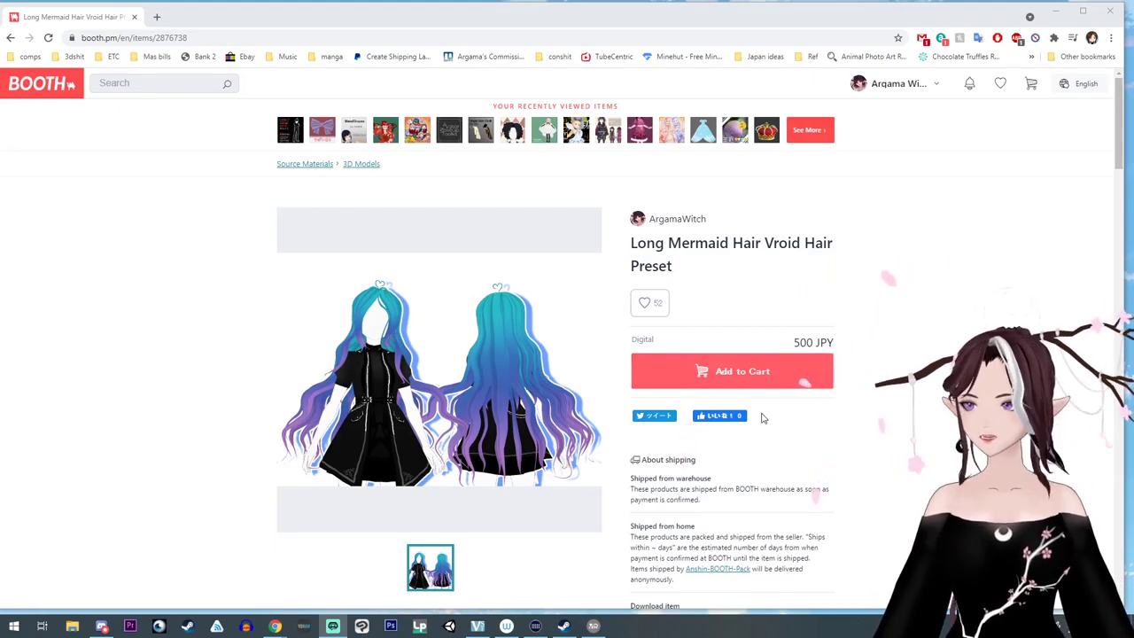
Scroll the browser page, then narrow Chrome to reveal Rainbowhair.zip on the desktop.
scroll(705, 354, down, 2)
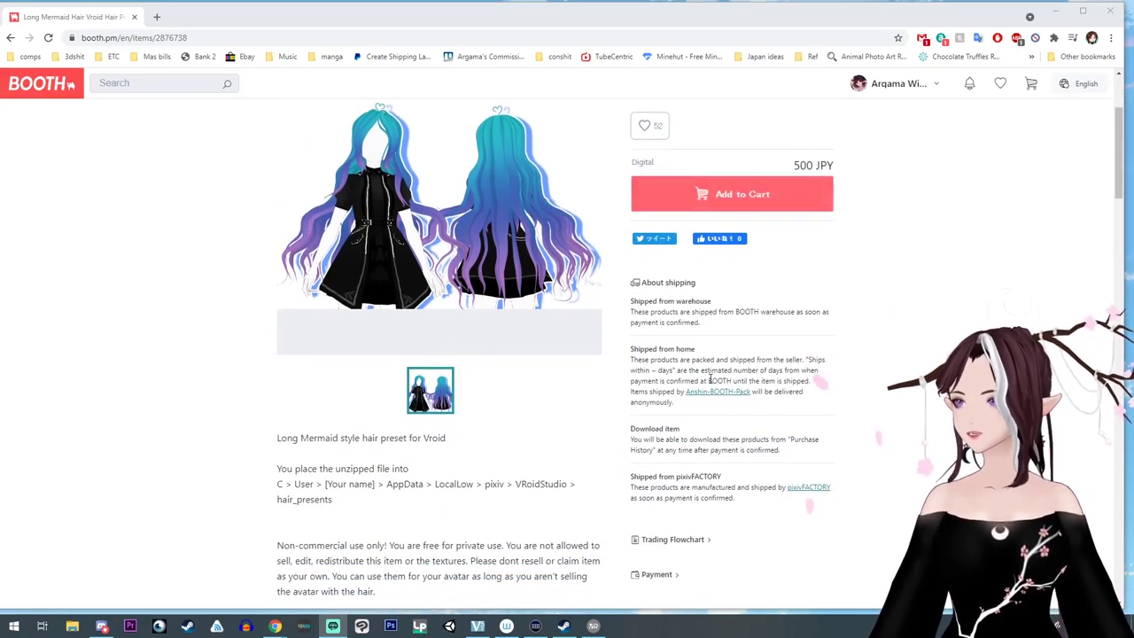
scroll(352, 457, down, 1)
scroll(567, 392, up, 2)
scroll(388, 227, down, 4)
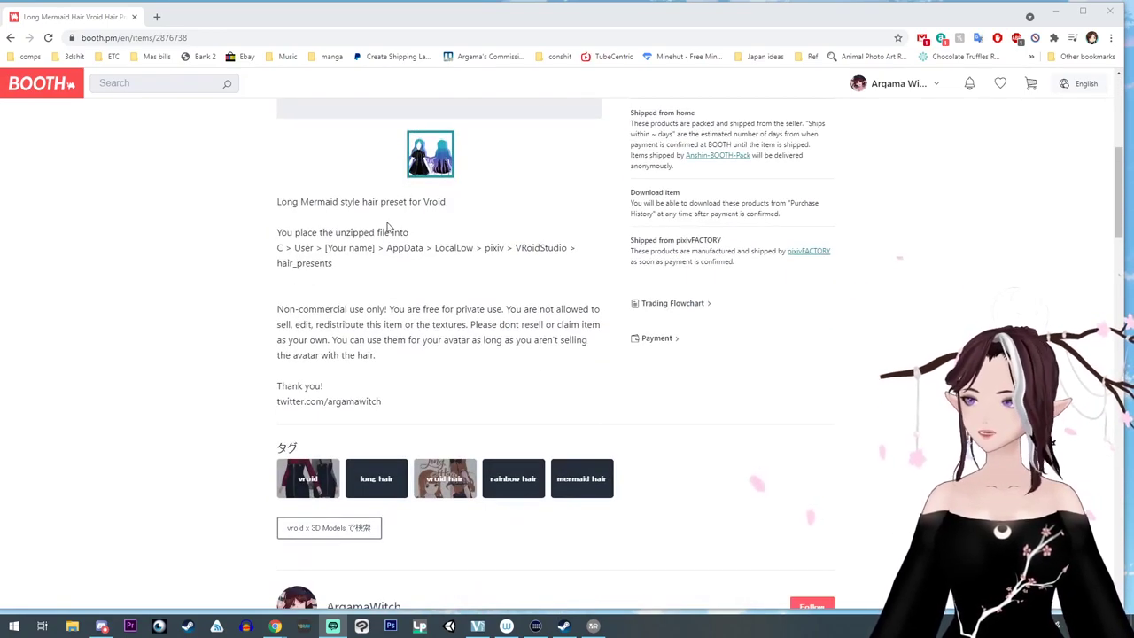
scroll(541, 337, up, 5)
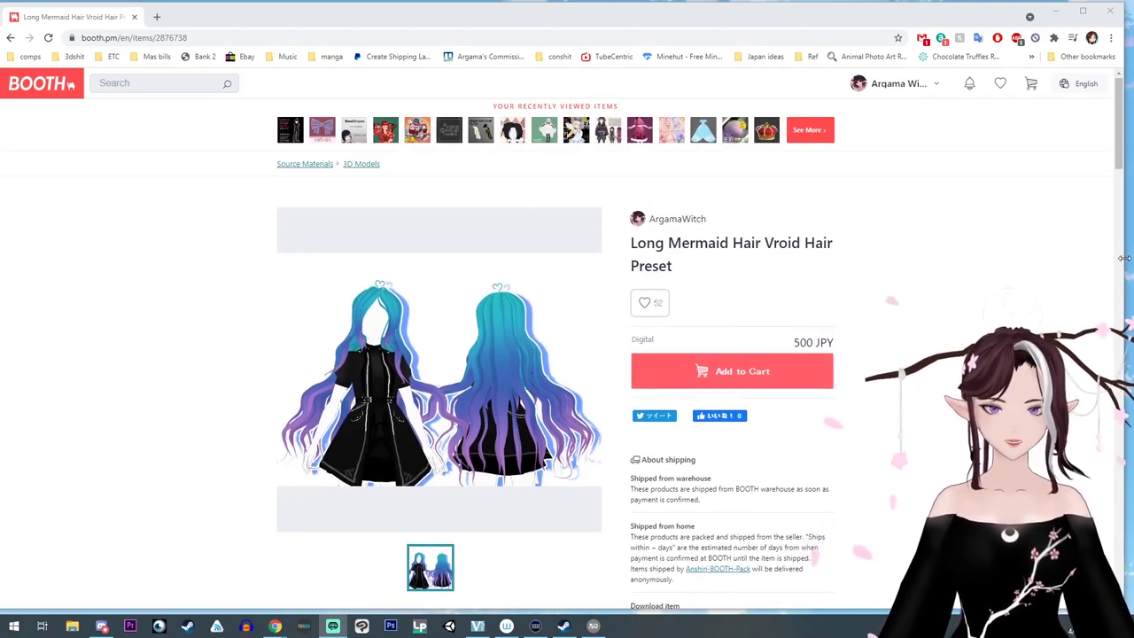
drag(1123, 258, 683, 245)
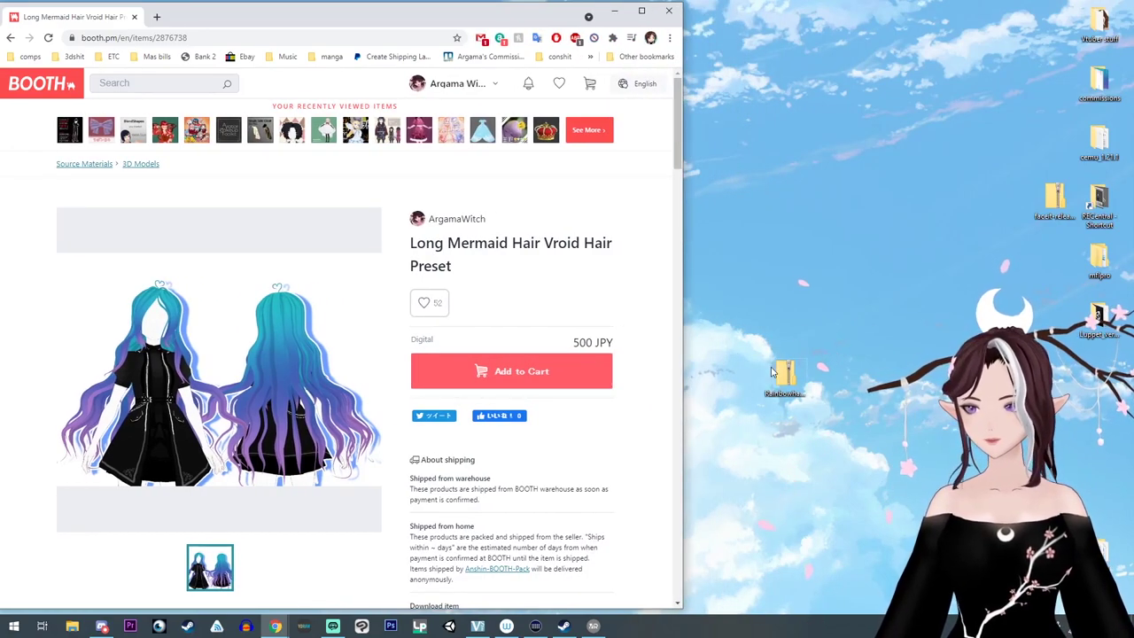
drag(772, 372, 769, 330)
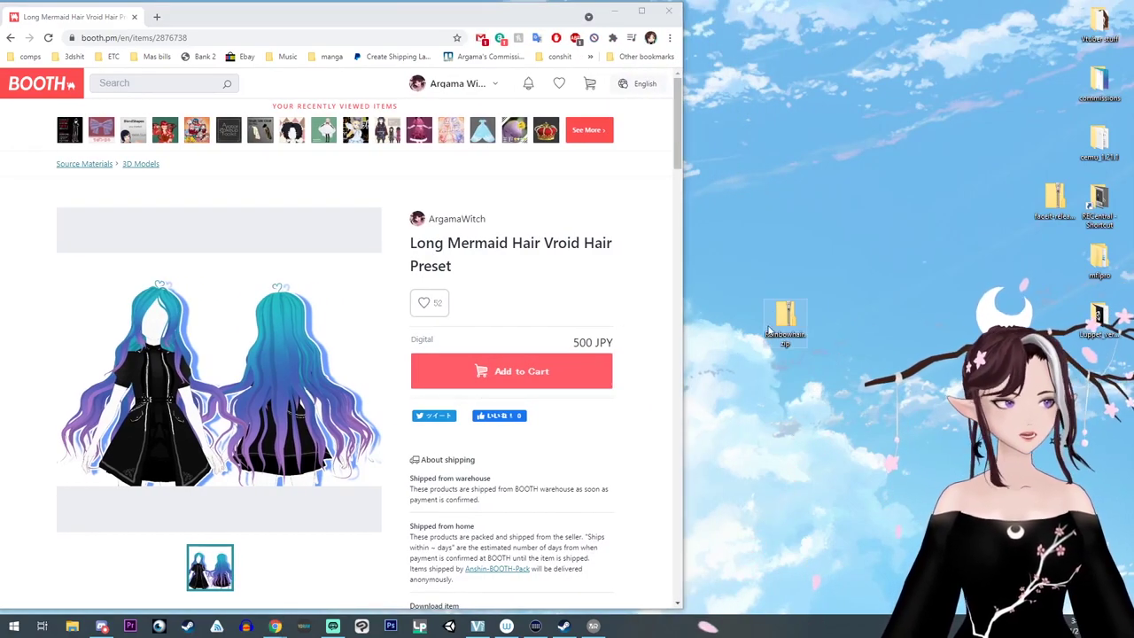
Open File Explorer beside the browser and go to Local Disk (C:) > Users > your profile folder.
click(73, 627)
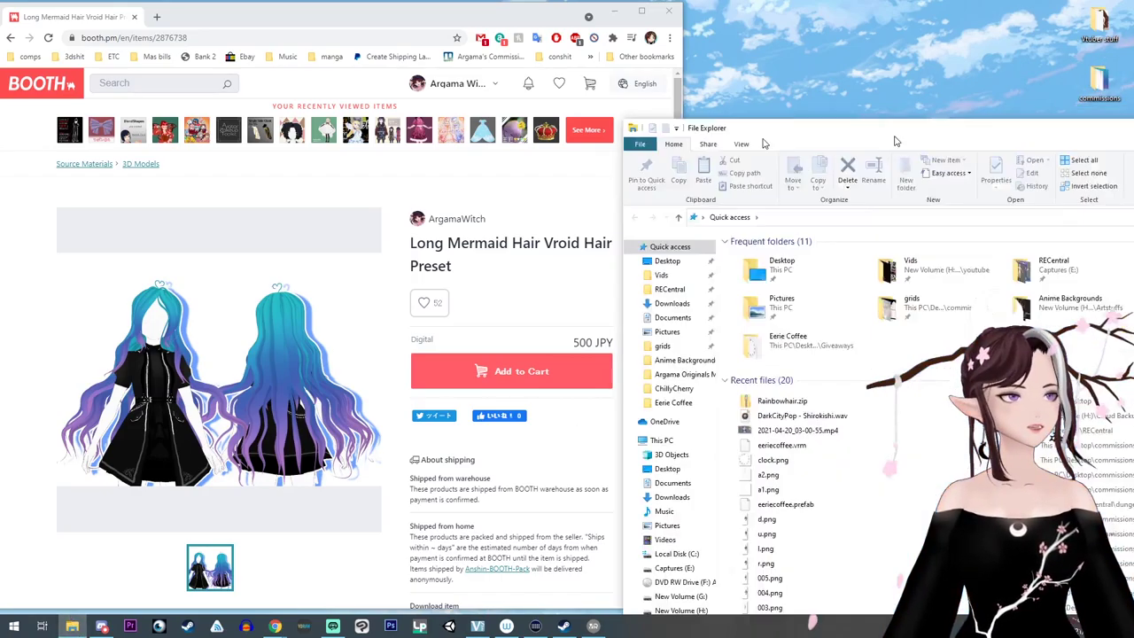
drag(889, 129, 468, 41)
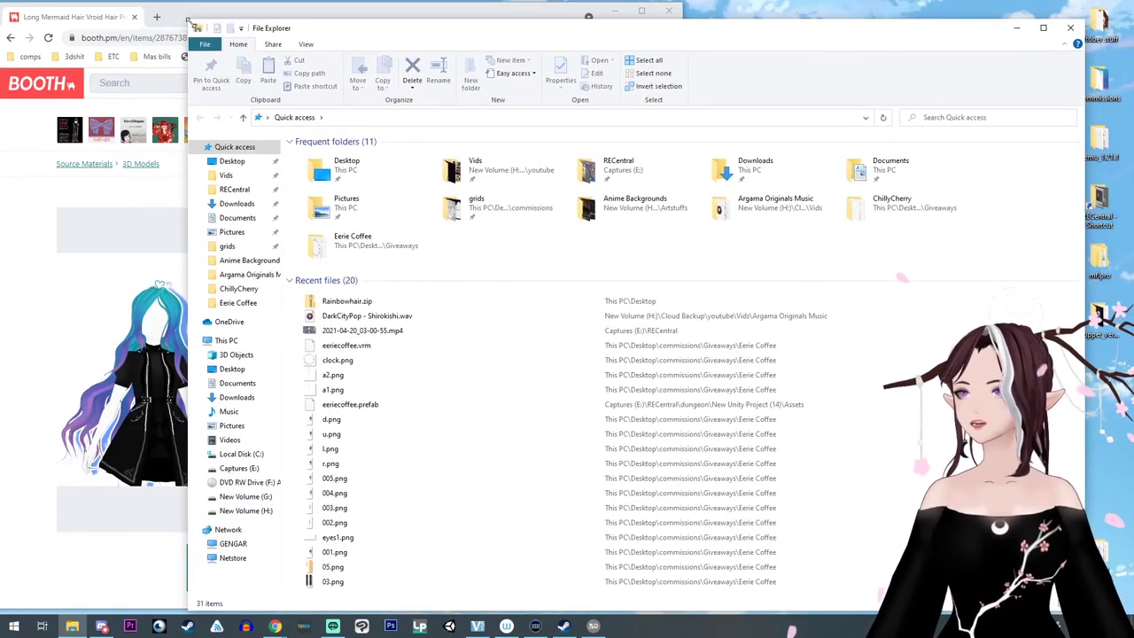
drag(188, 19, 361, 29)
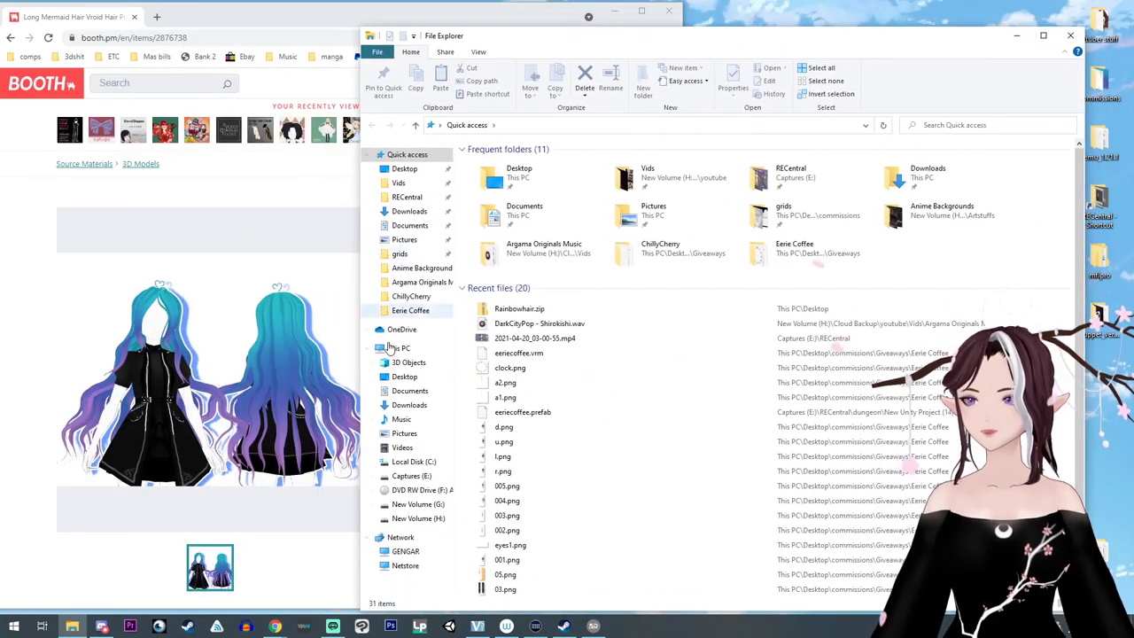
click(409, 462)
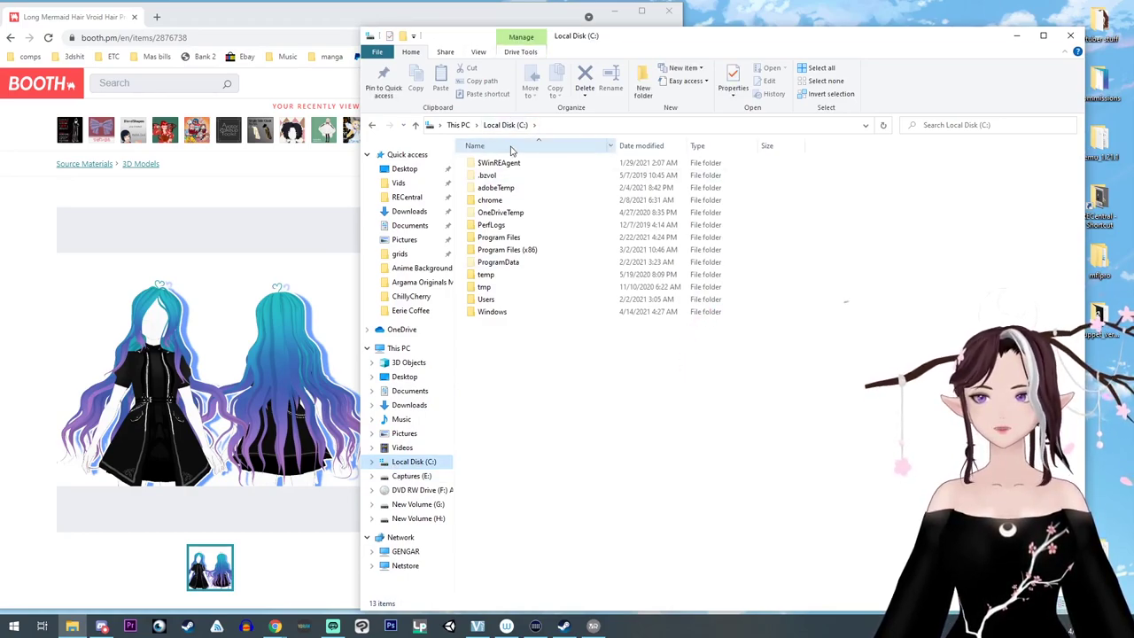
double_click(484, 298)
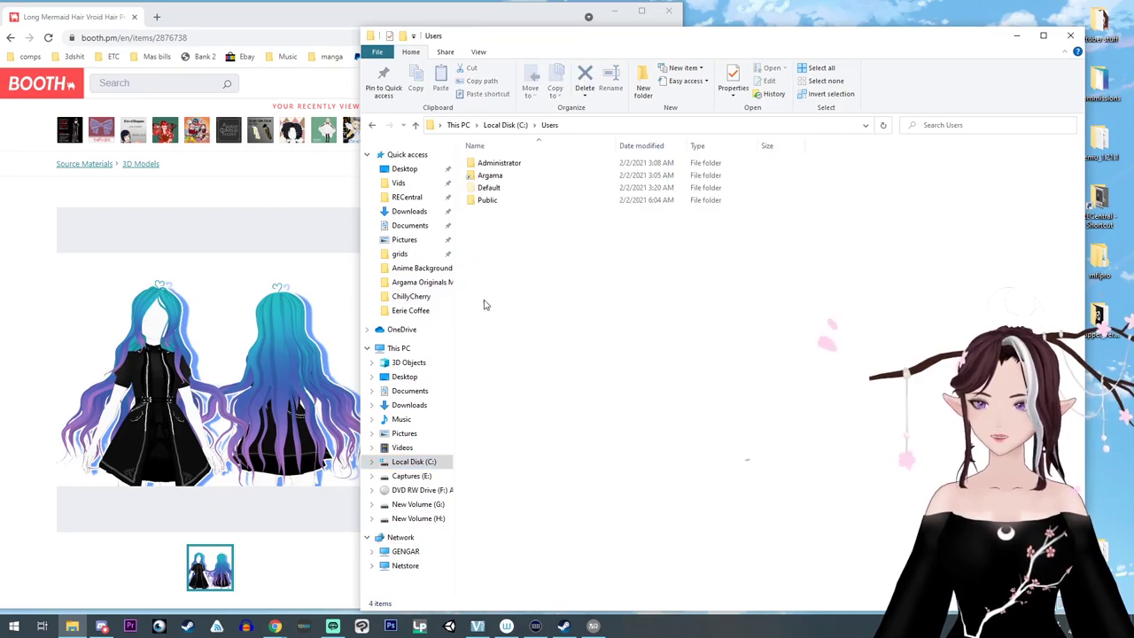
double_click(489, 176)
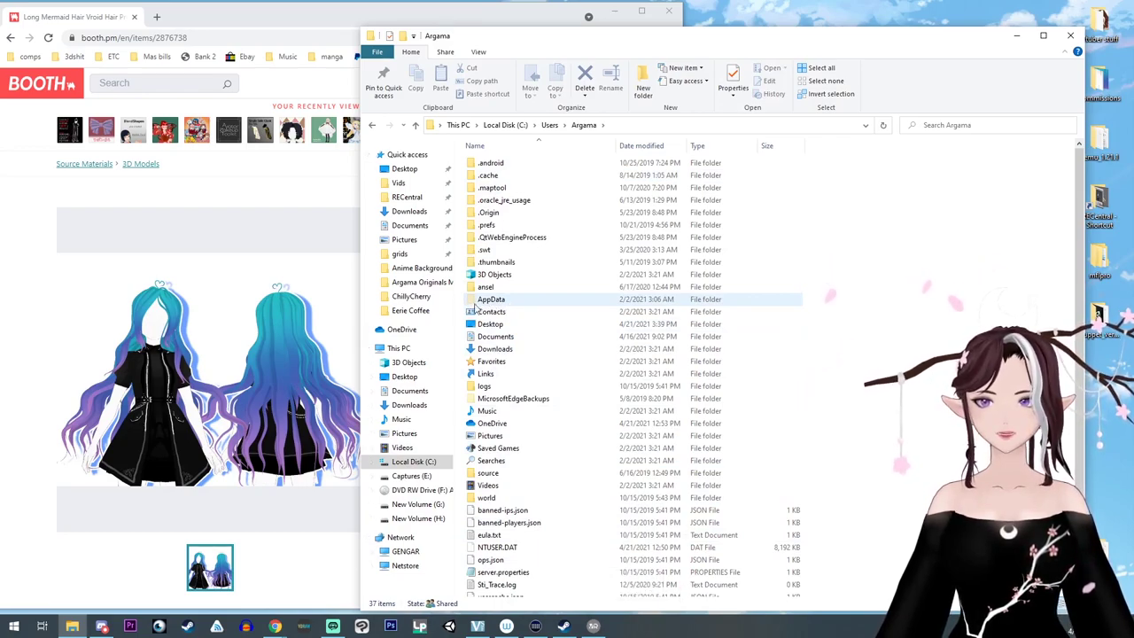
right_click(844, 333)
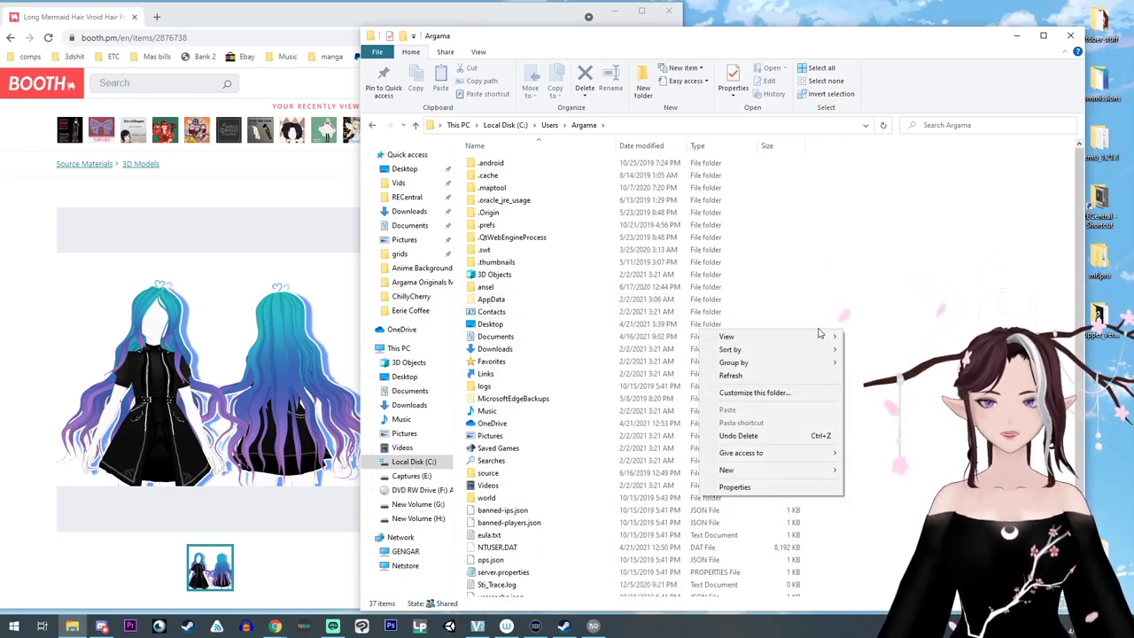
click(753, 393)
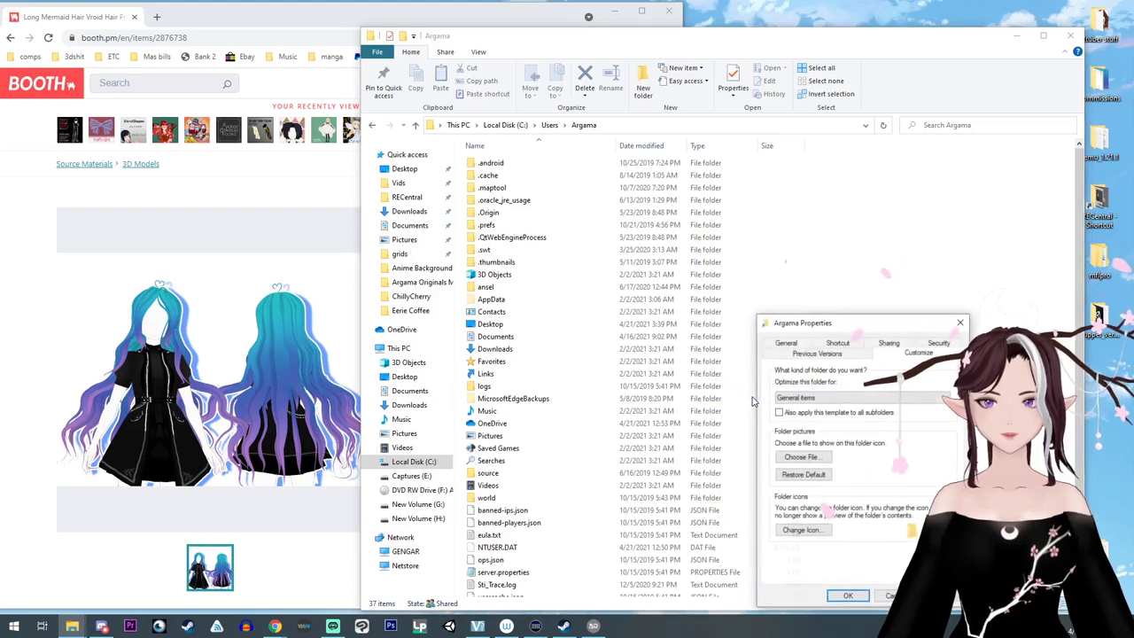
click(791, 240)
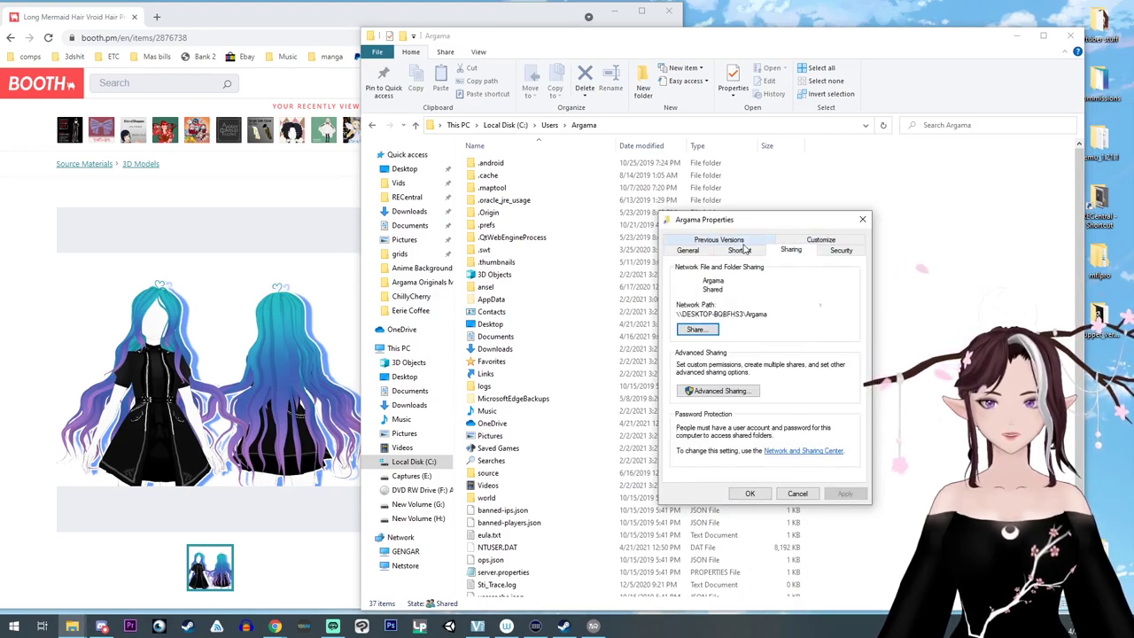
click(688, 242)
click(690, 245)
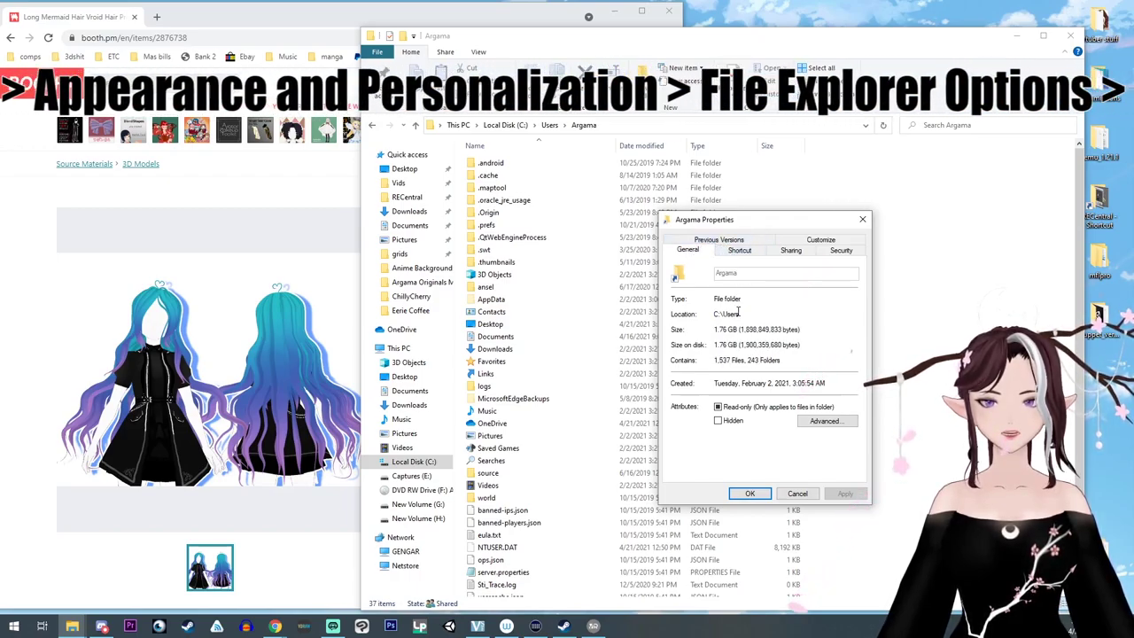
click(791, 250)
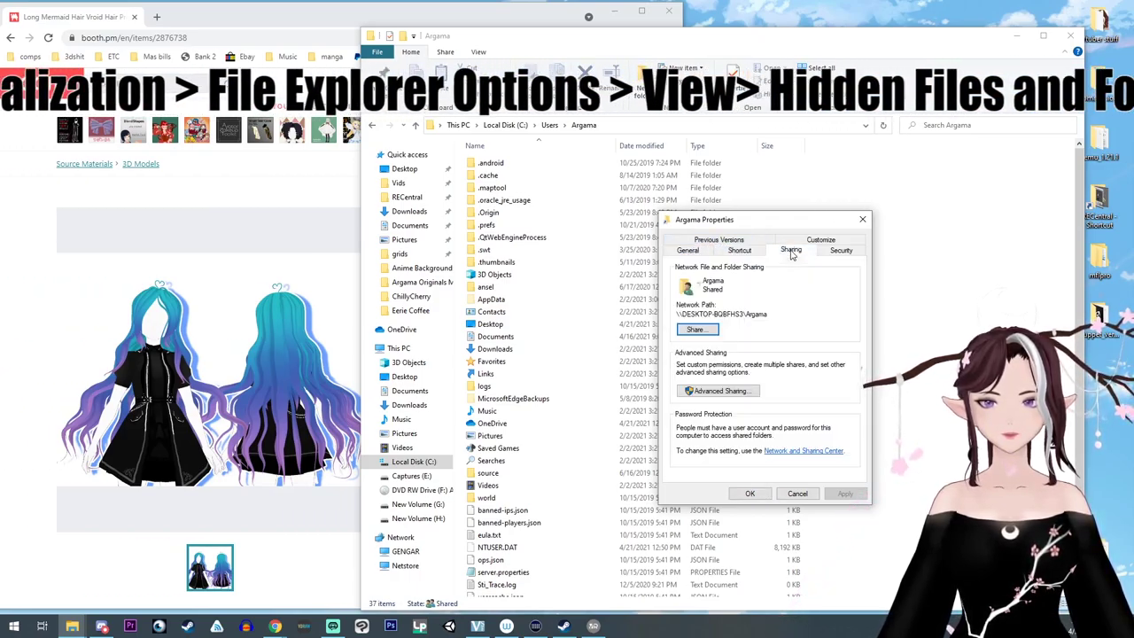
click(841, 250)
click(719, 240)
click(791, 239)
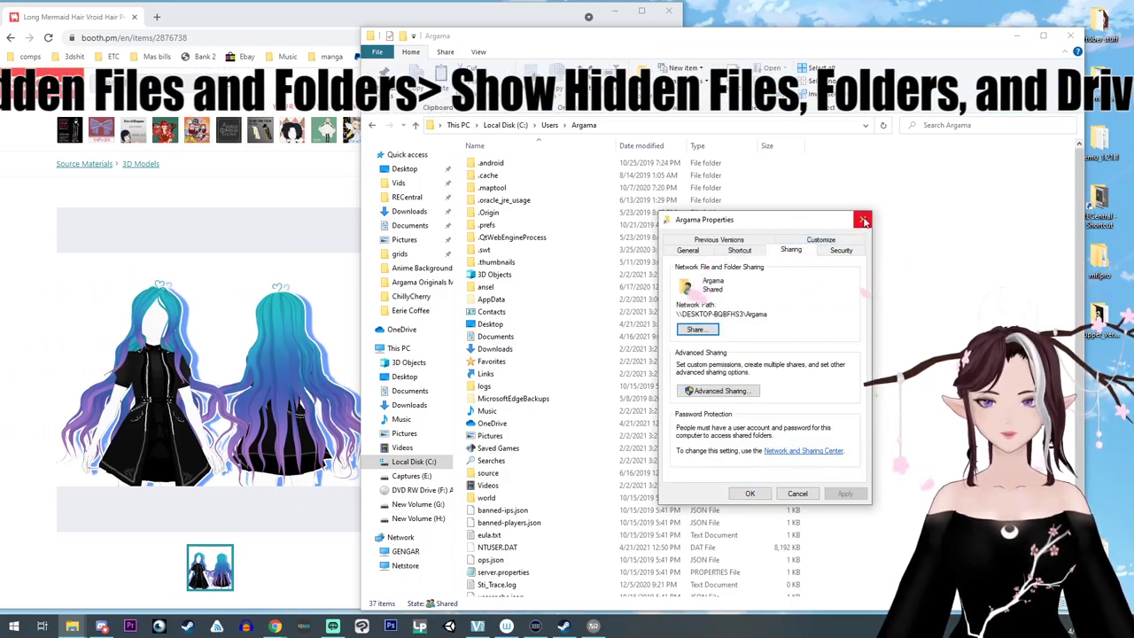
click(864, 220)
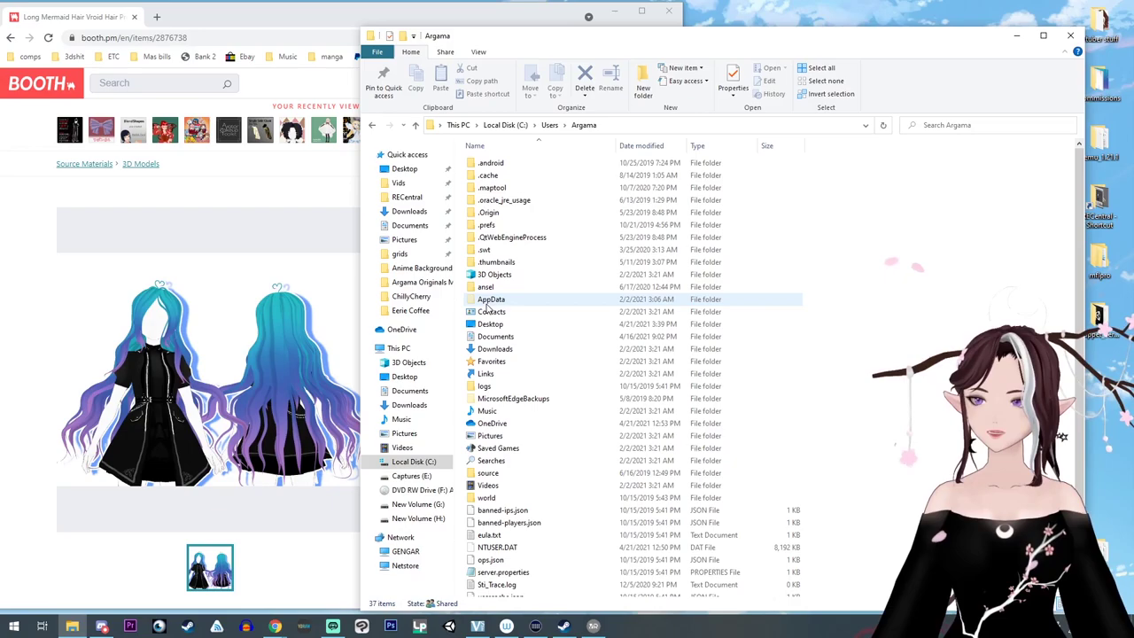
Go through AppData > LocalLow > pixiv > VRoidStudio > hair_presets and scroll to the list's end.
double_click(488, 303)
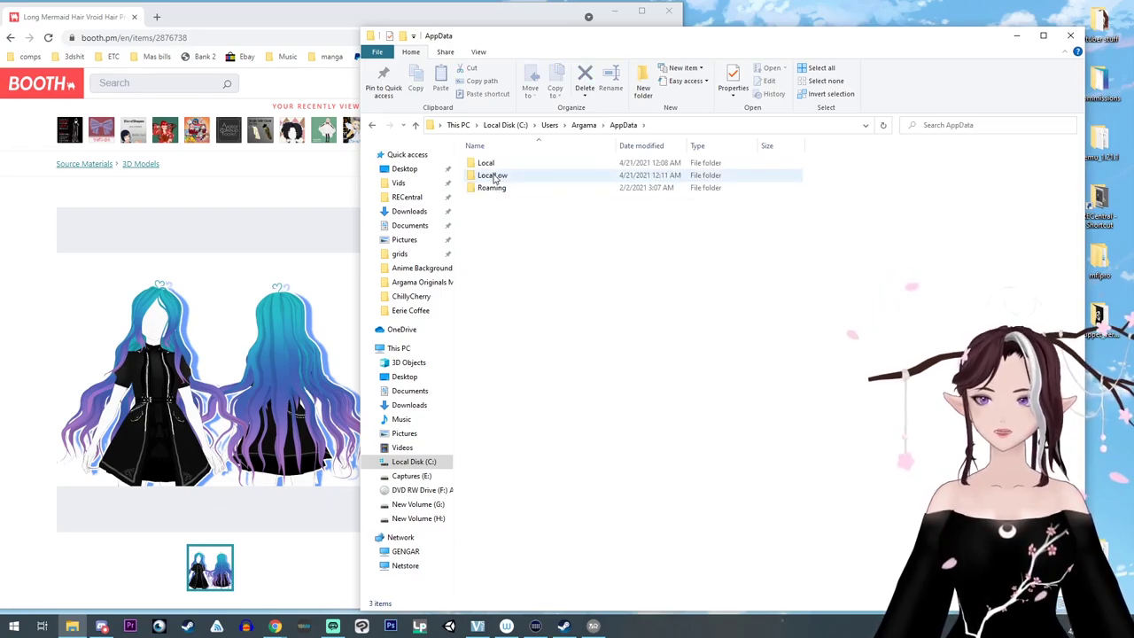
double_click(489, 175)
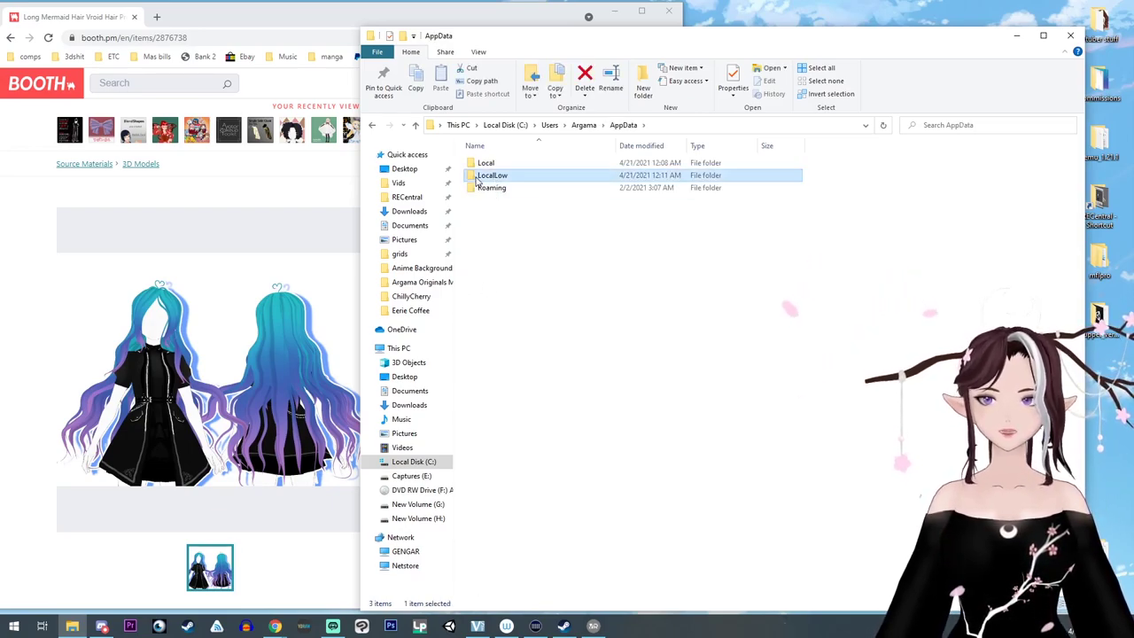
scroll(514, 372, down, 20)
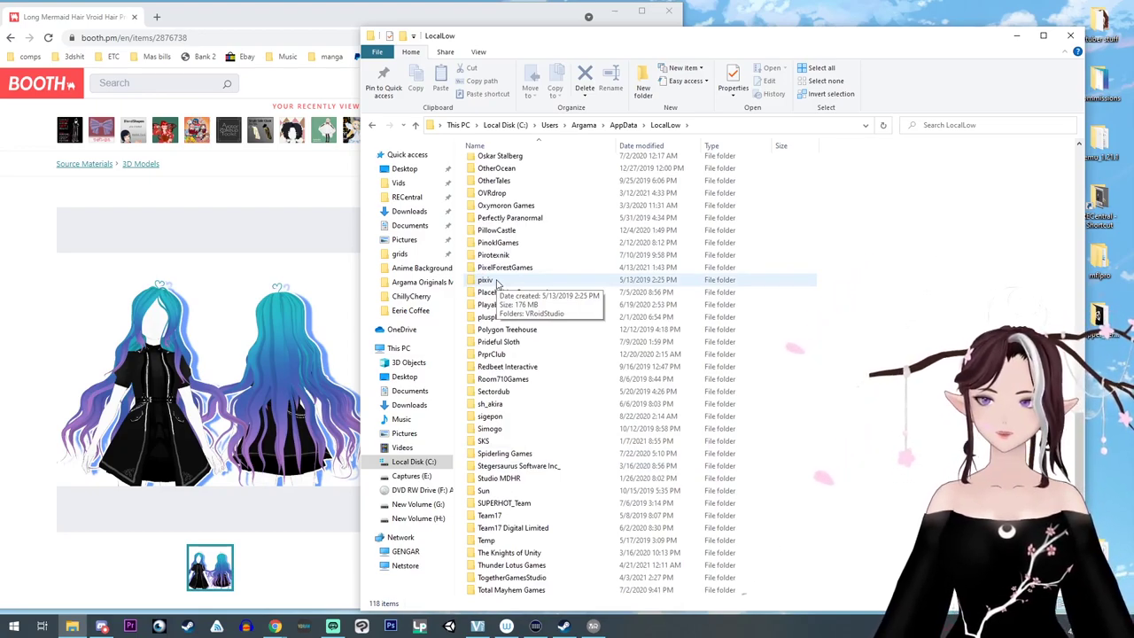
double_click(497, 282)
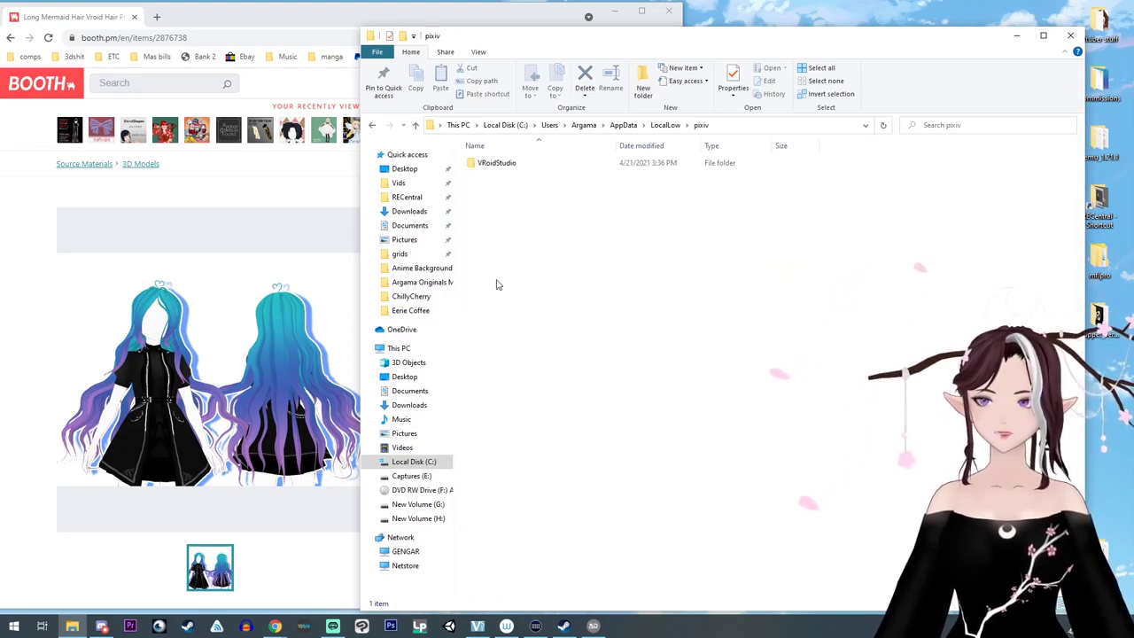
double_click(486, 168)
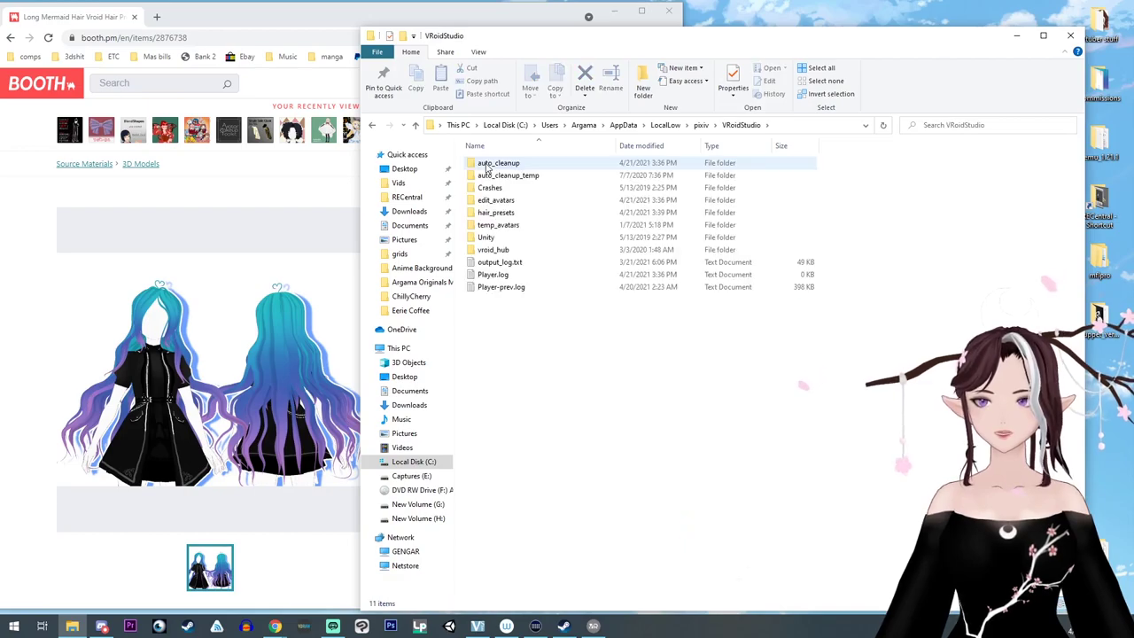
double_click(496, 213)
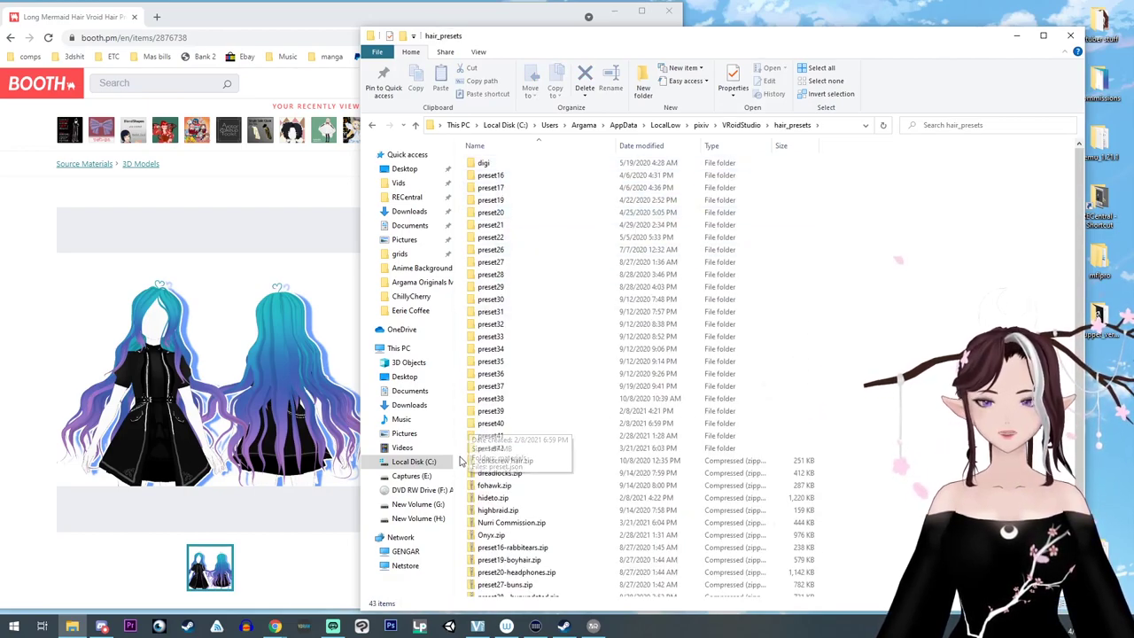
scroll(470, 465, down, 3)
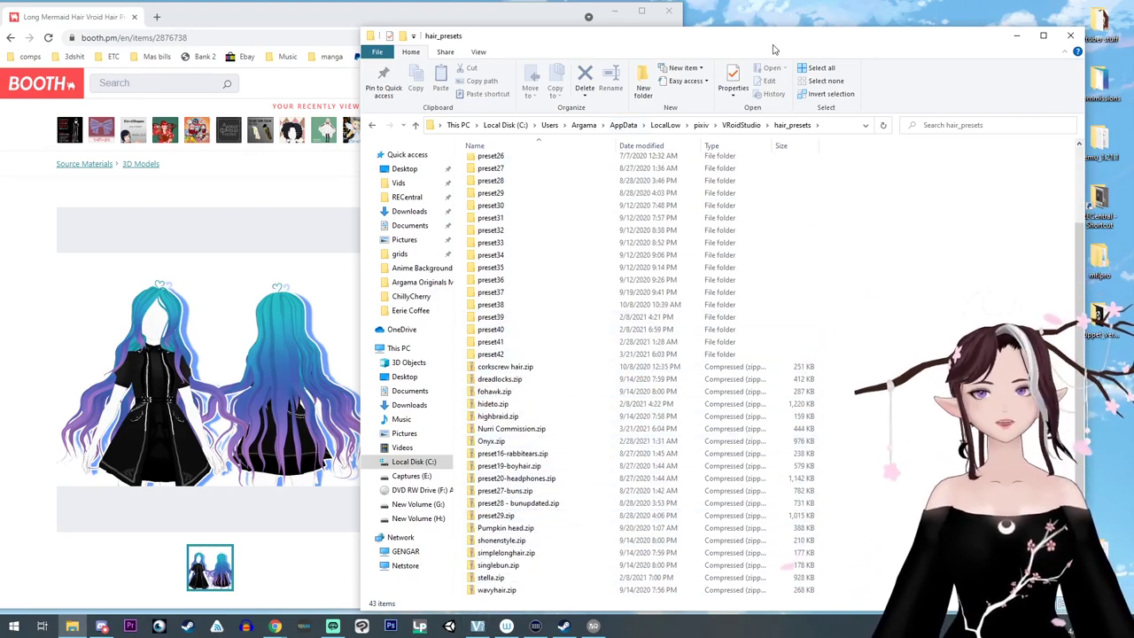
Open Rainbowhair.zip beside hair_presets and drag its preset43 folder into hair_presets.
drag(769, 41, 434, 32)
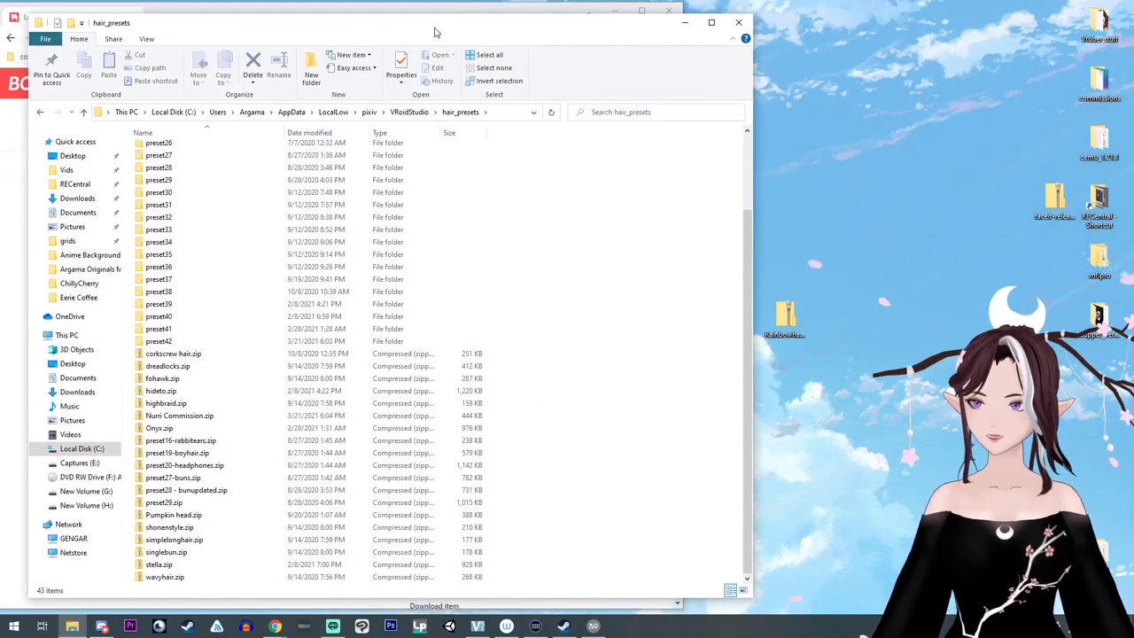
click(788, 326)
double_click(785, 319)
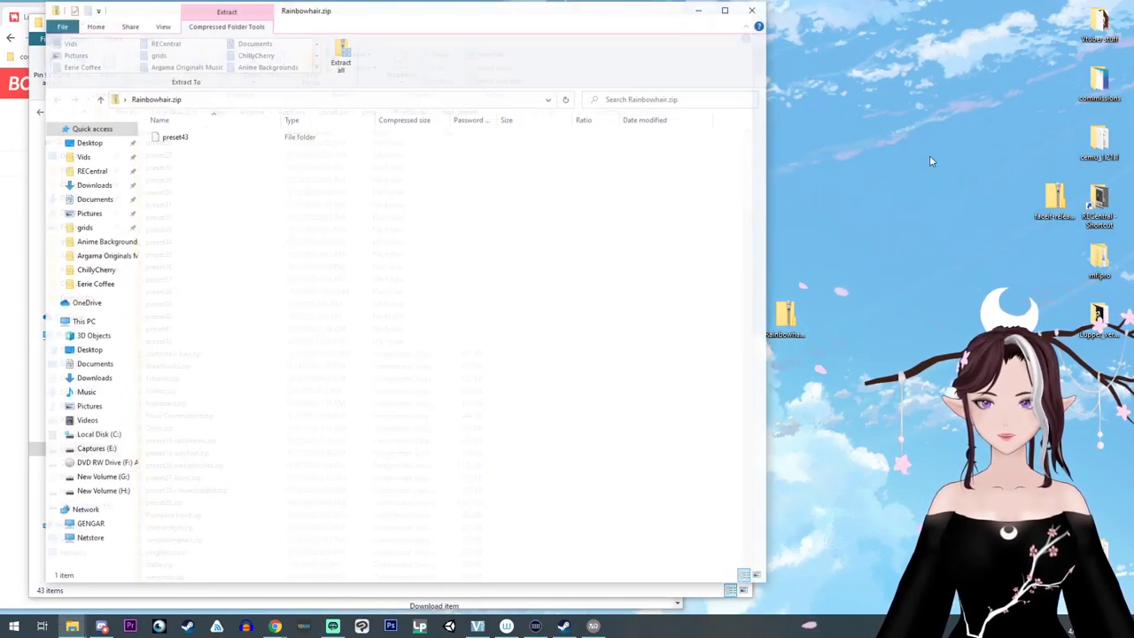
drag(526, 15, 866, 49)
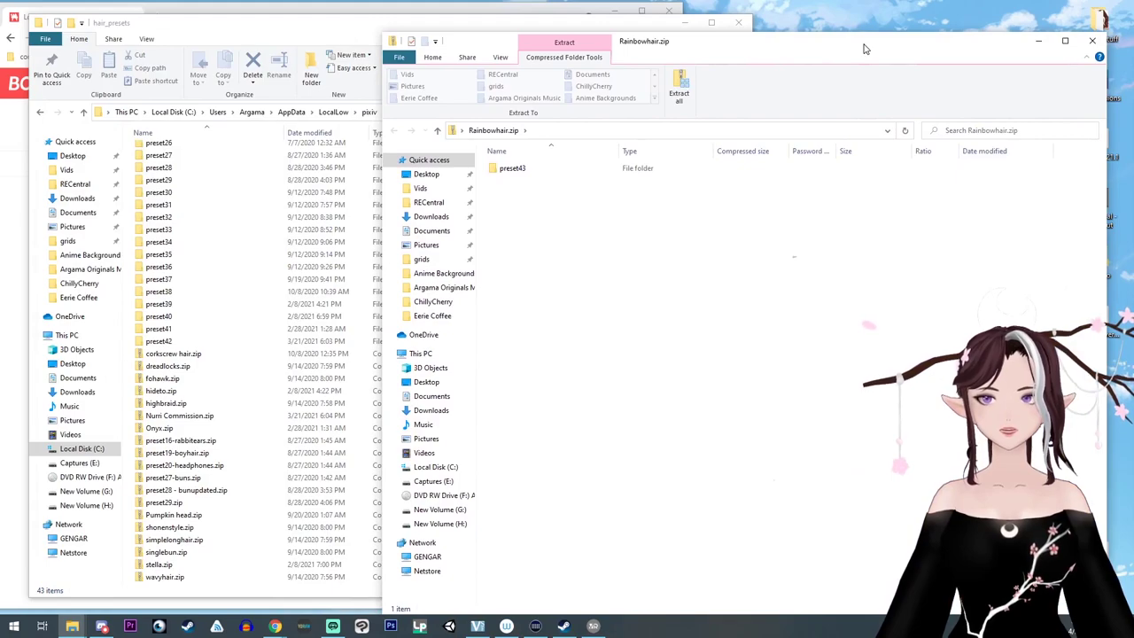
click(509, 174)
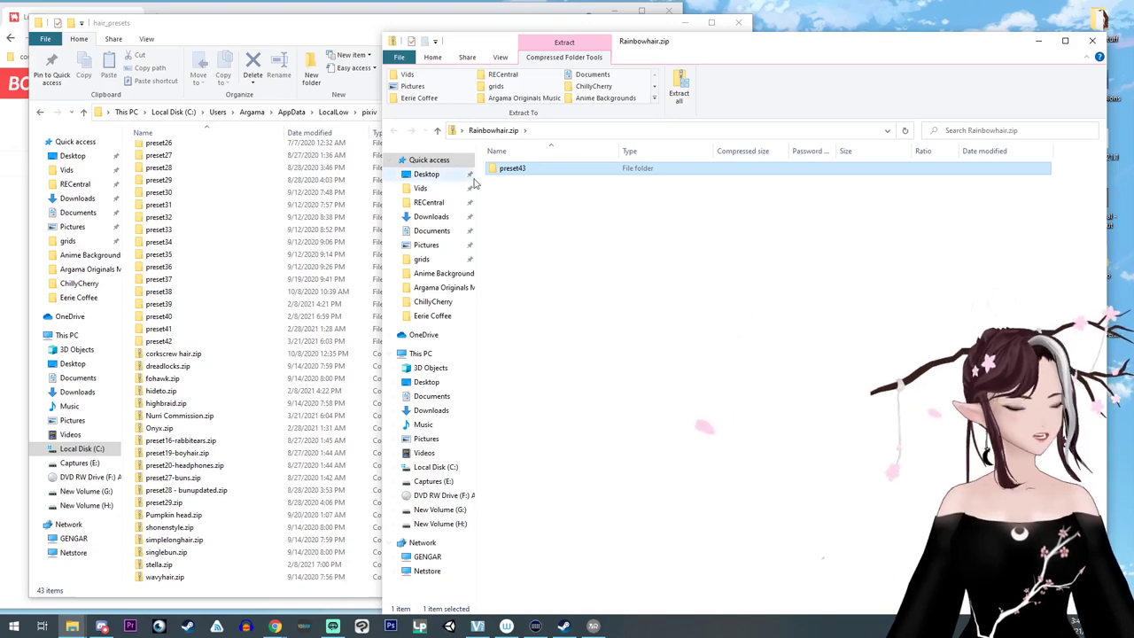
drag(510, 168, 200, 587)
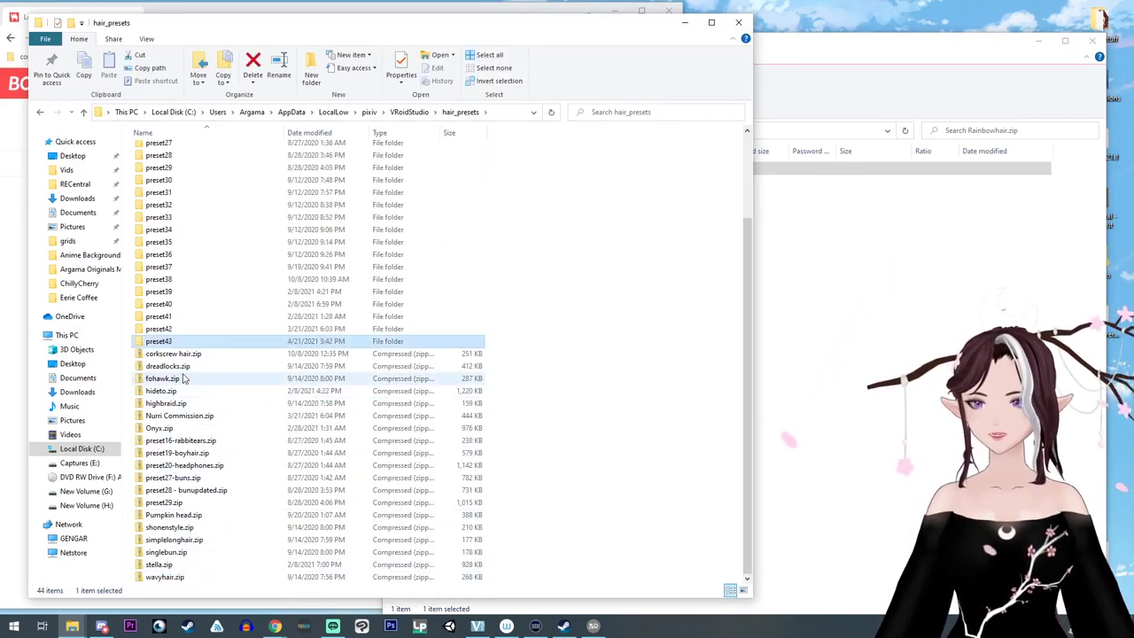
In VRoid Studio, create a new female model and switch to the Hair Editor.
click(592, 626)
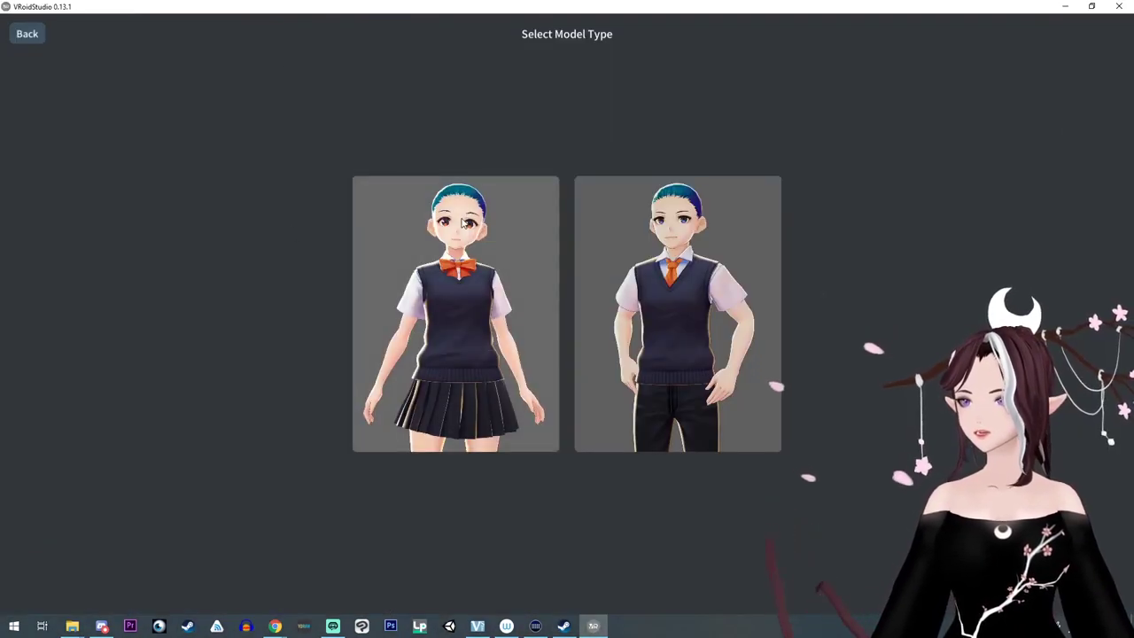
click(467, 223)
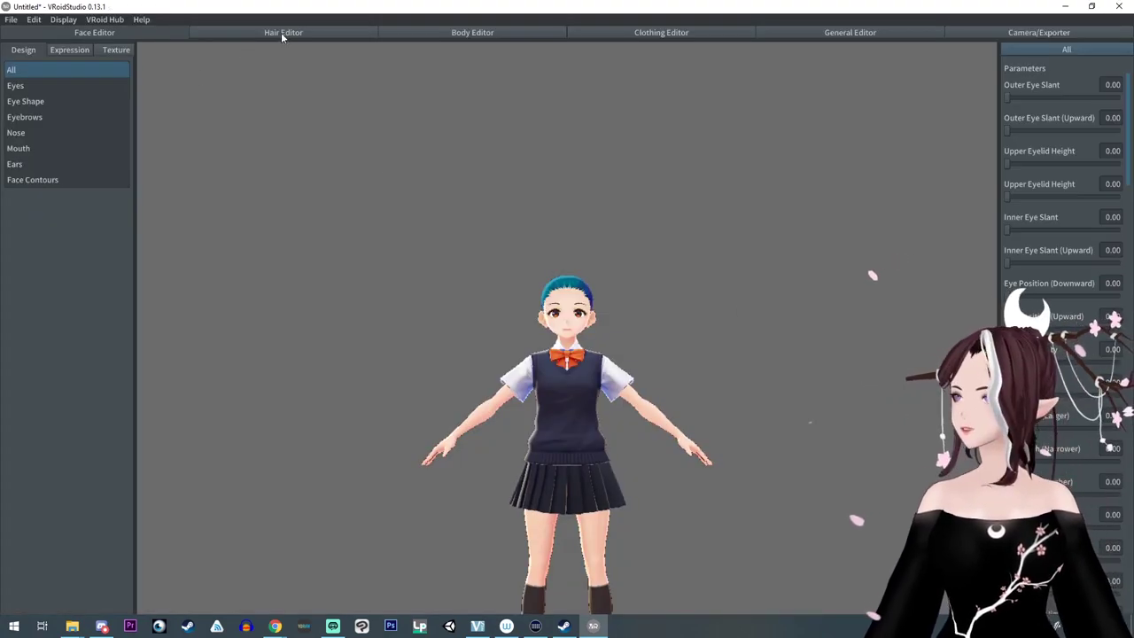
click(283, 36)
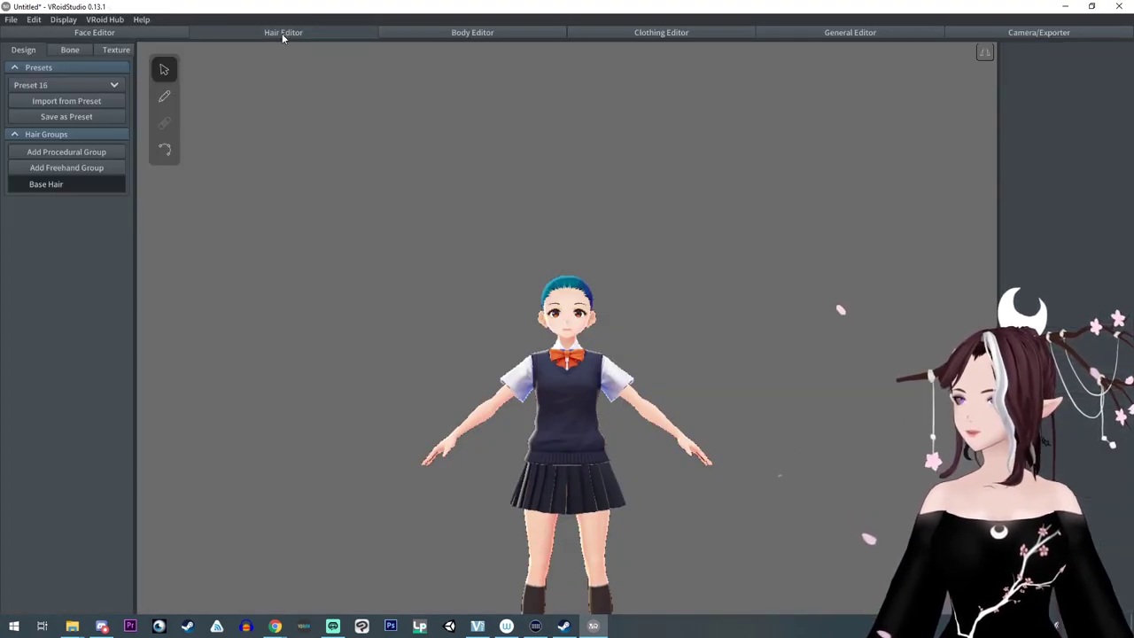
Select Preset 43 in the hair Presets dropdown and import it onto the model.
click(79, 84)
scroll(87, 139, down, 5)
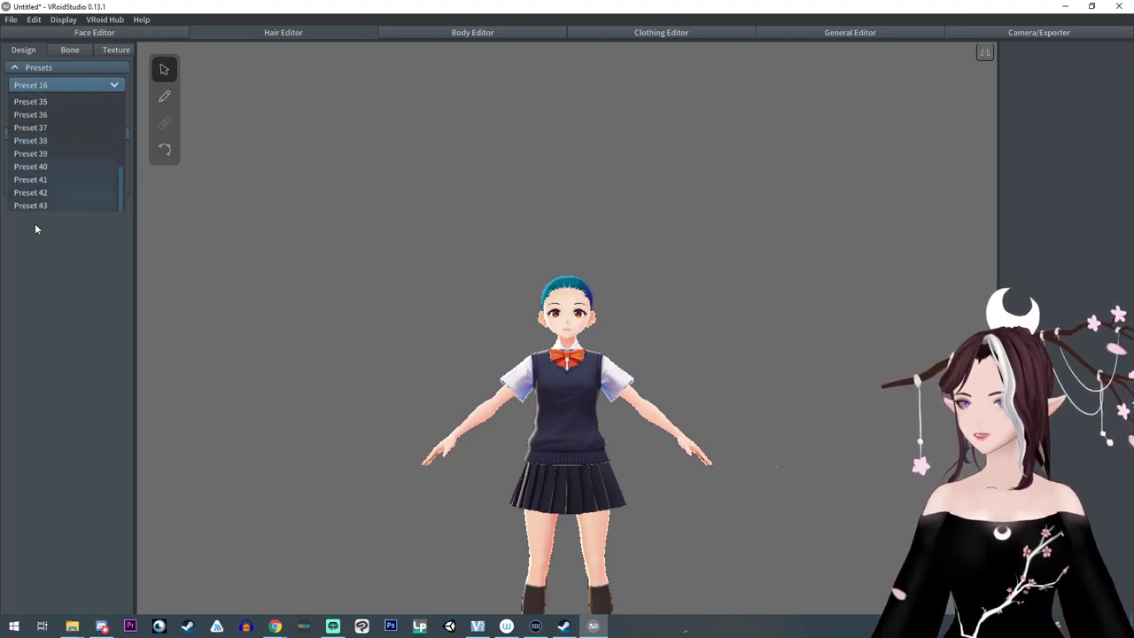
click(49, 205)
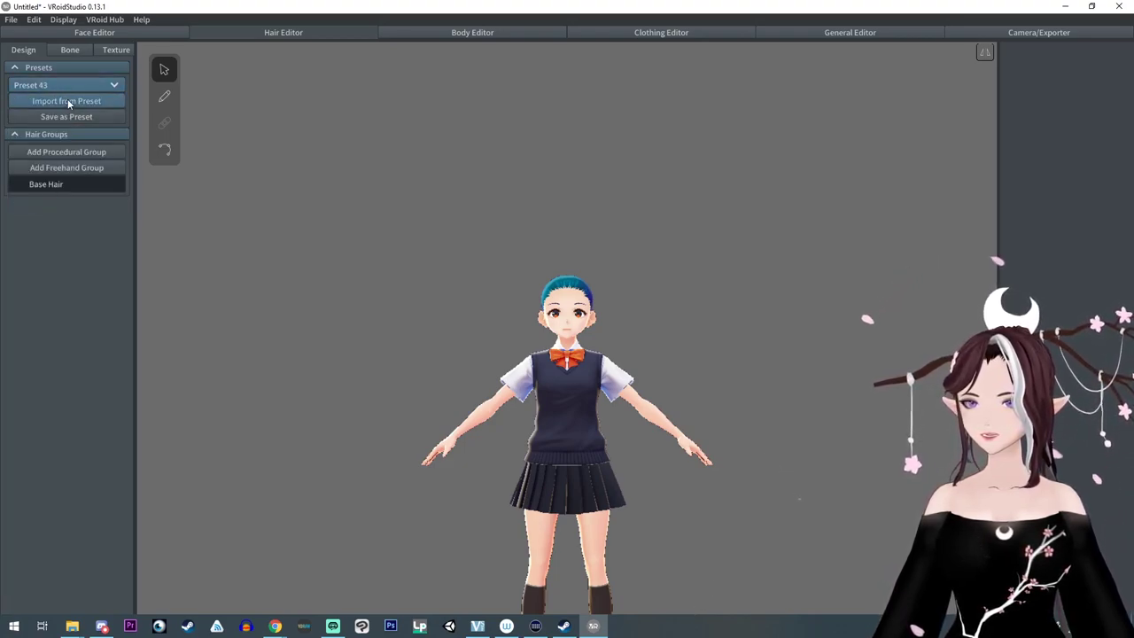
click(43, 86)
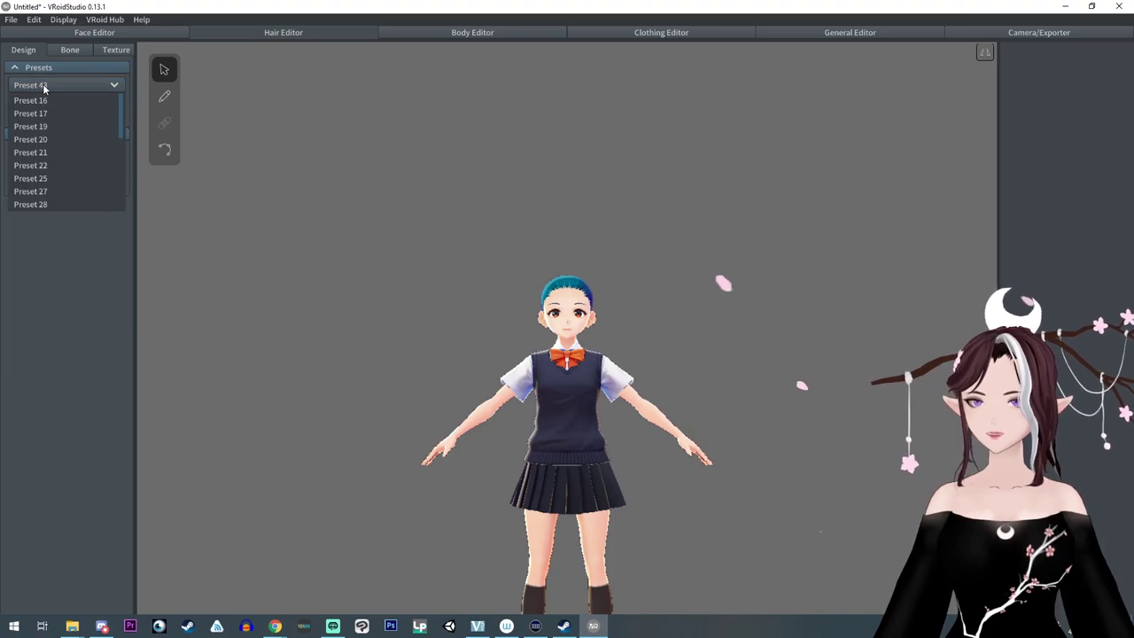
click(43, 86)
click(48, 101)
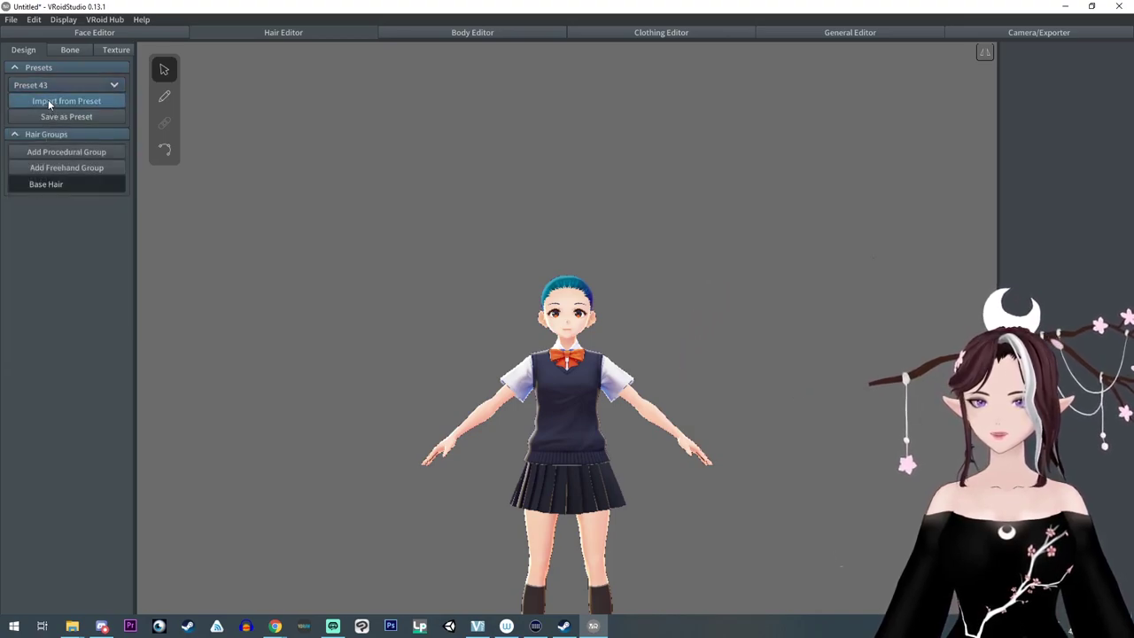
drag(419, 303, 867, 388)
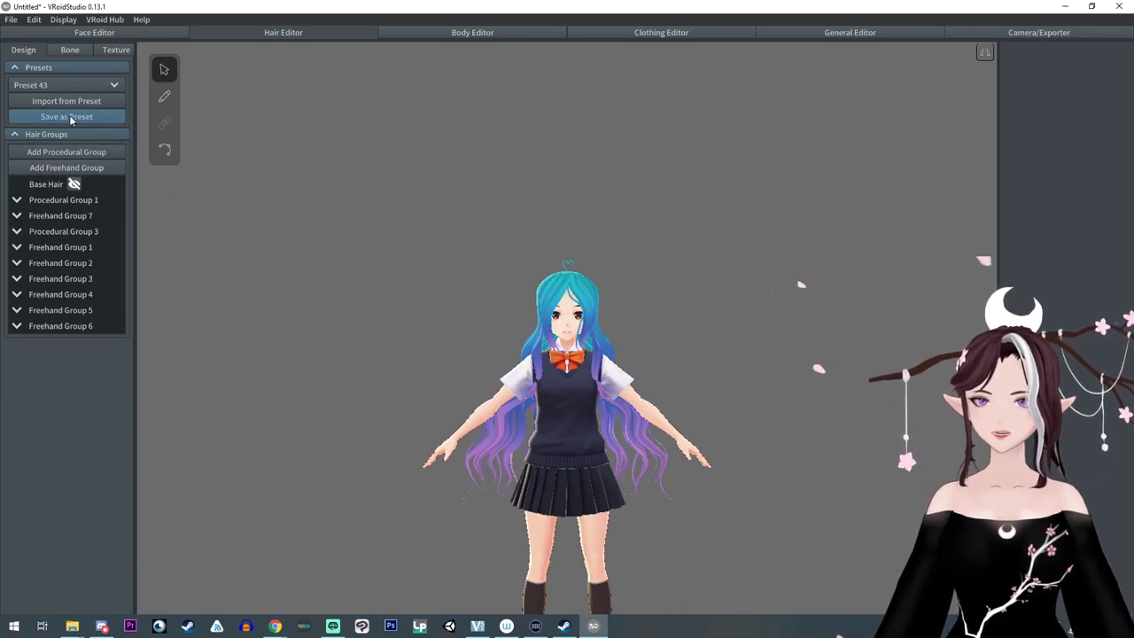
click(46, 85)
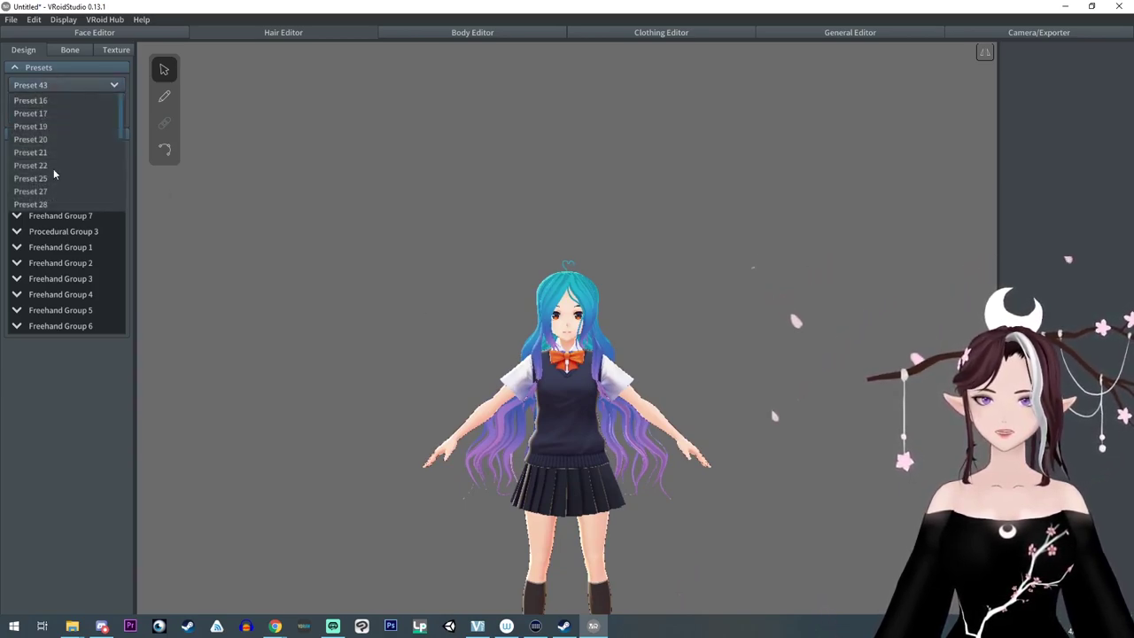
scroll(64, 195, down, 5)
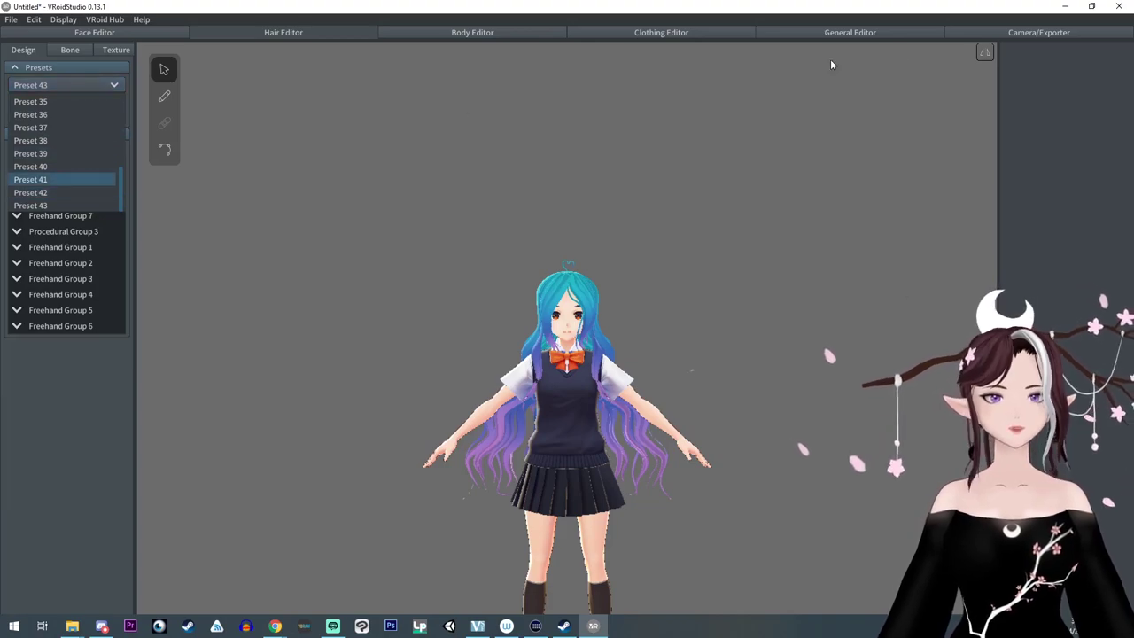
Minimise VRoid Studio to bring the hair_presets folder back into view.
click(1060, 6)
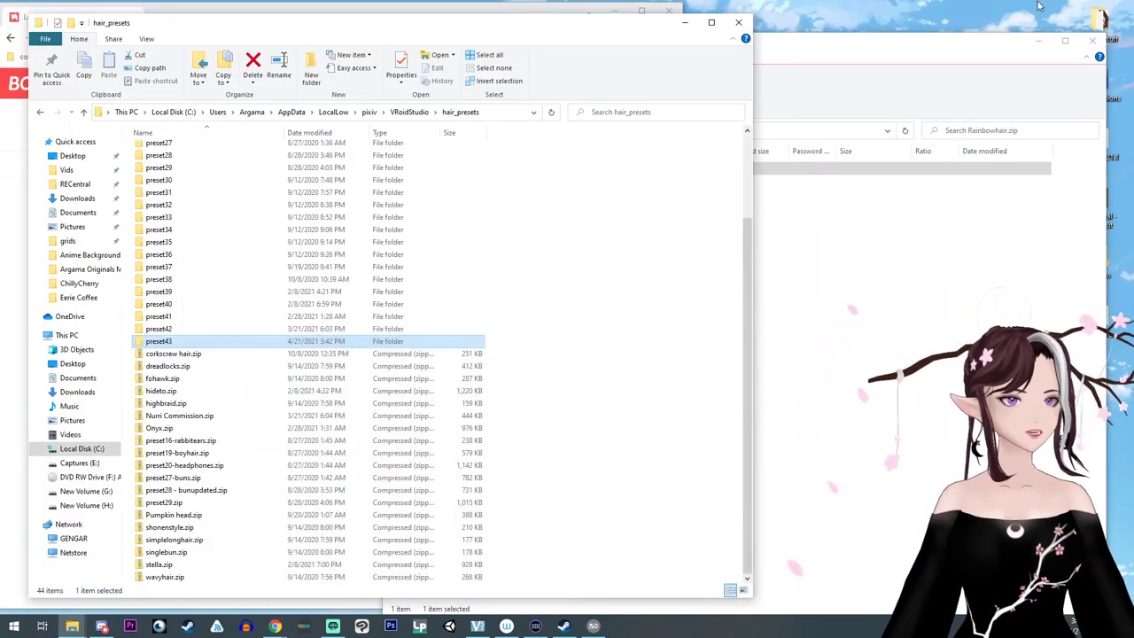